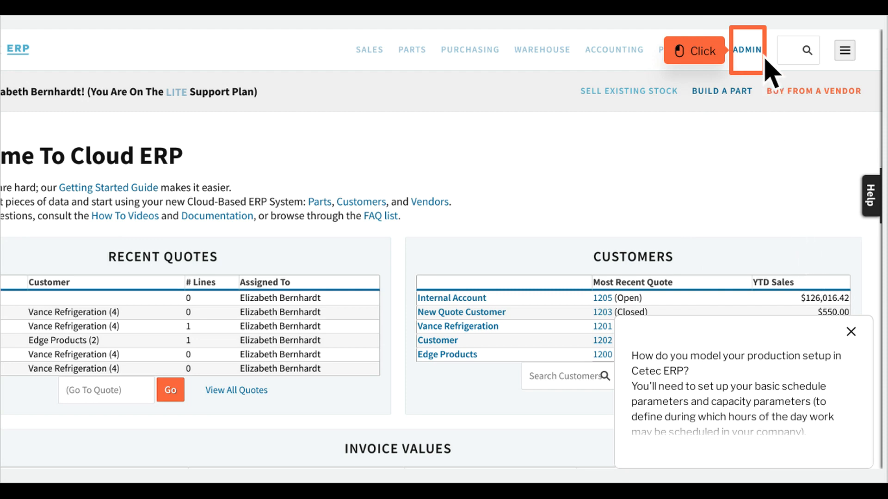
Open the admin config settings and search the setting names for work_start
{"action": "left_click", "coordinate": [747, 49]}
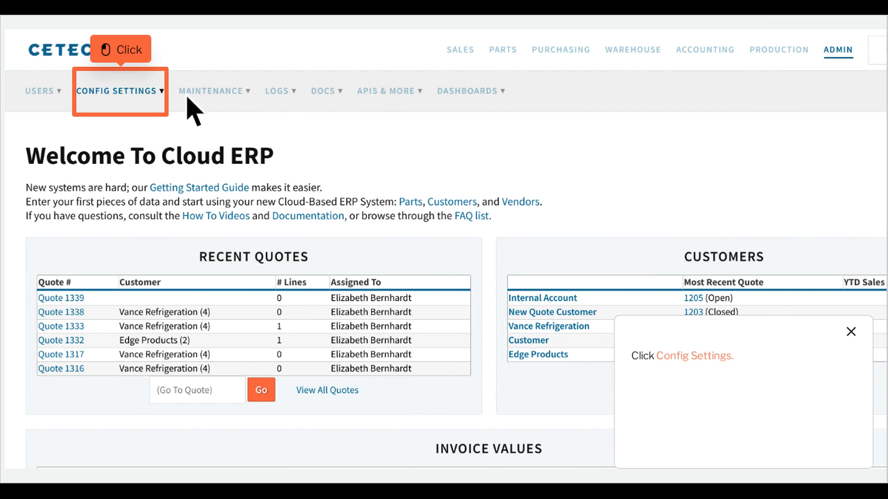
{"action": "left_click", "coordinate": [138, 102]}
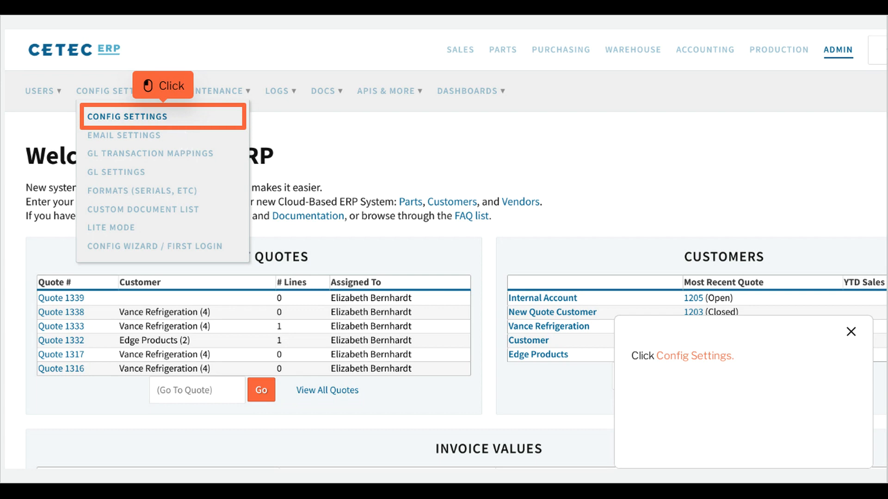
{"action": "left_click", "coordinate": [181, 124]}
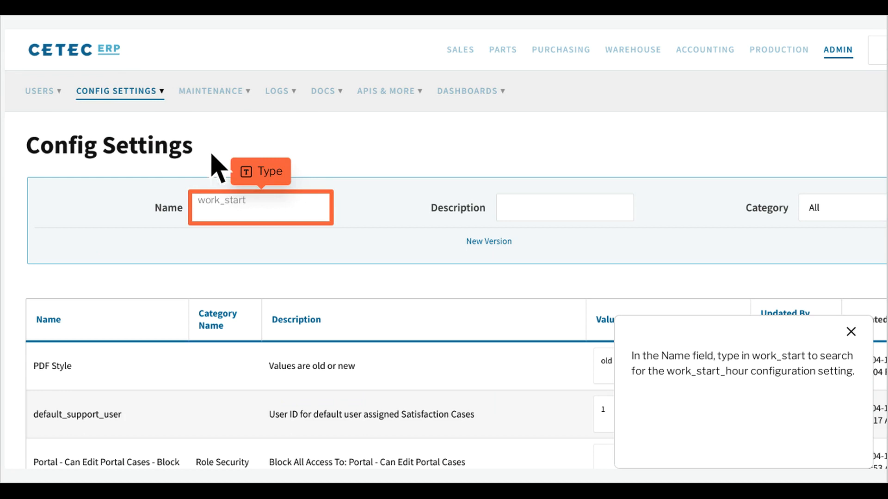
{"action": "type", "text": "work_start"}
{"action": "scroll", "coordinate": [277, 229], "scroll_direction": "down", "scroll_amount": 2}
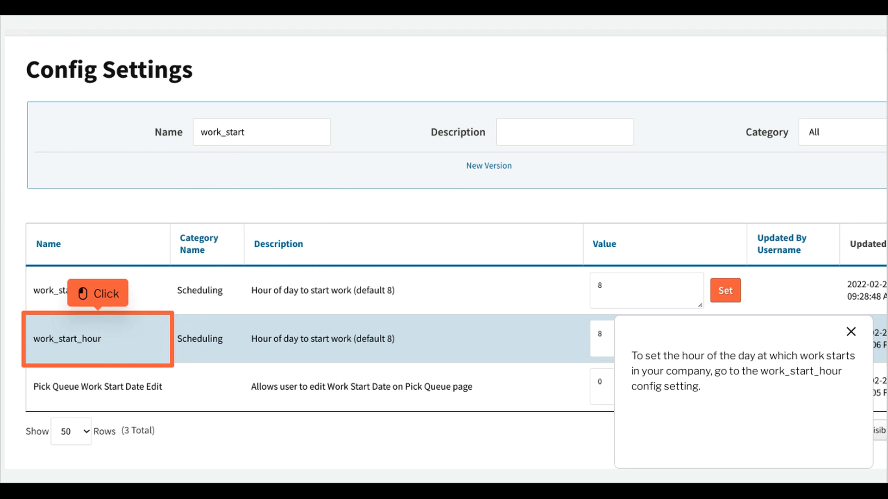
Set the value of the global work_start_hour setting to 8
{"action": "left_click", "coordinate": [115, 347]}
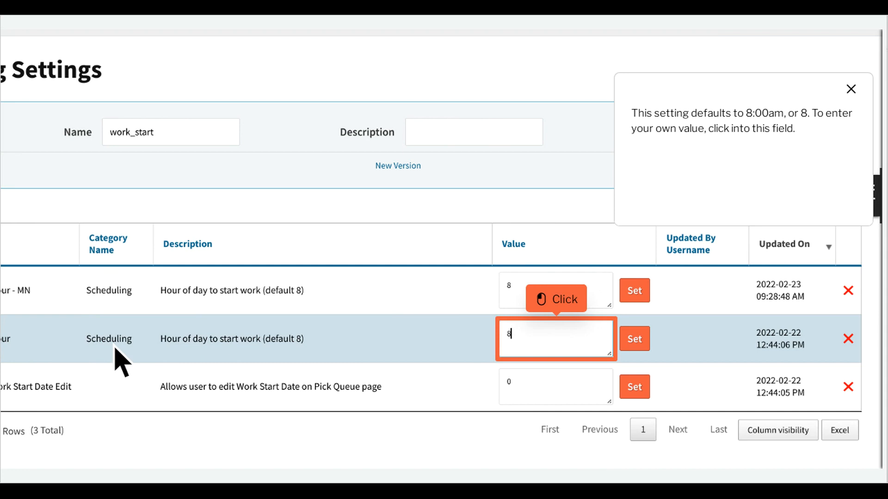
{"action": "left_click", "coordinate": [574, 347]}
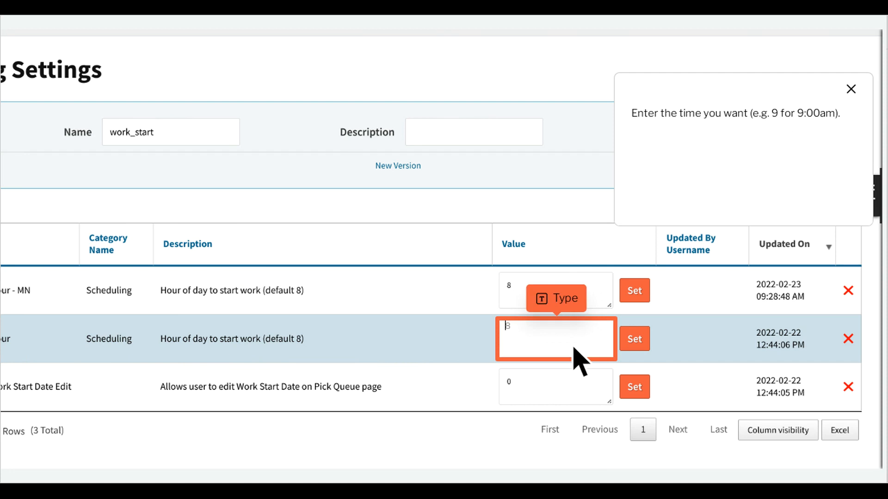
{"action": "type", "text": "8"}
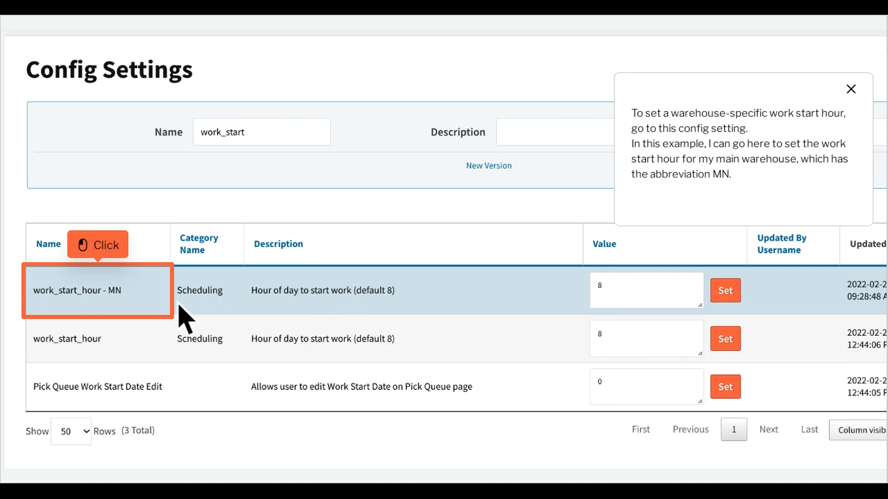
Set the warehouse-specific work_start_hour - MN value to 8 and save it
{"action": "left_click", "coordinate": [116, 300]}
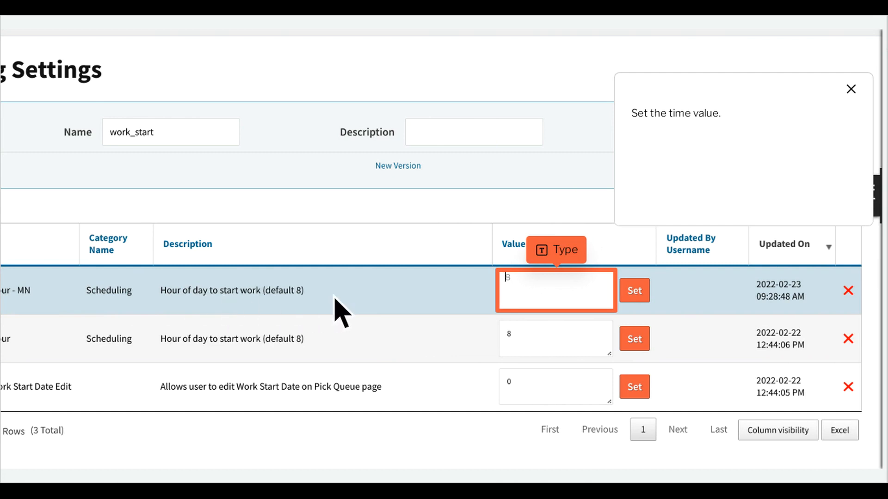
{"action": "type", "text": "8"}
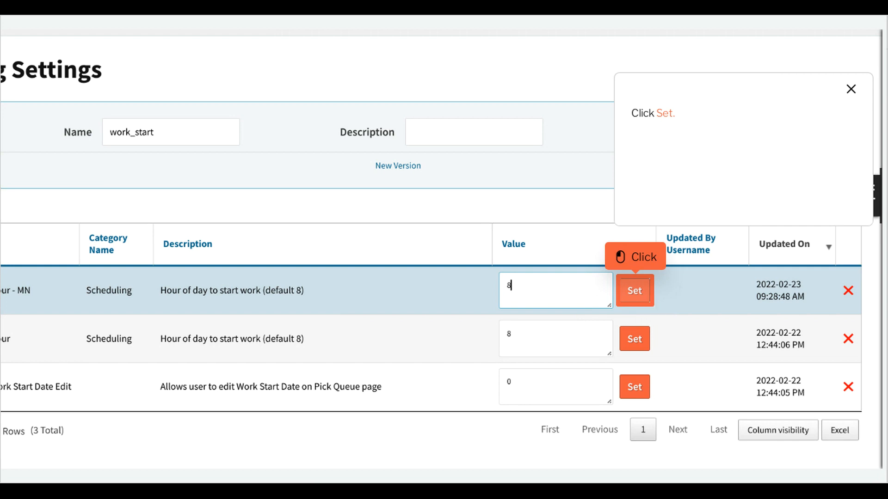
{"action": "left_click", "coordinate": [648, 296]}
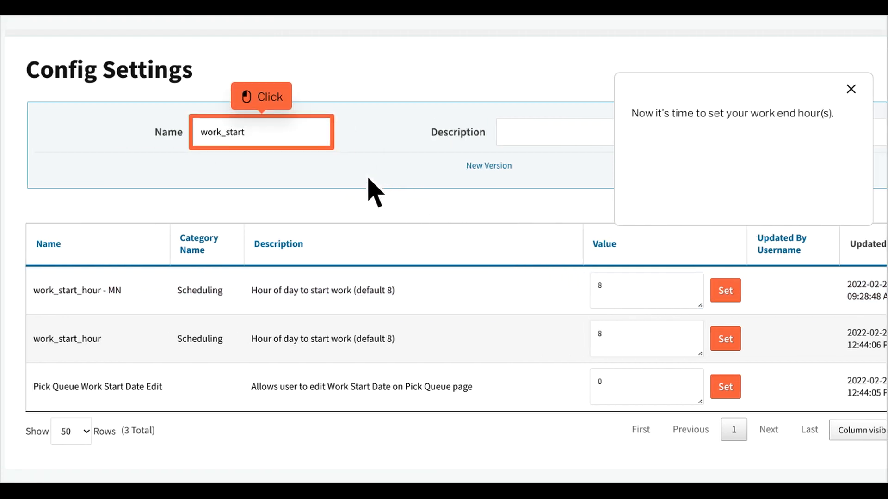
Search the config settings for work_end and examine the work_end_hour setting
{"action": "left_click", "coordinate": [279, 143]}
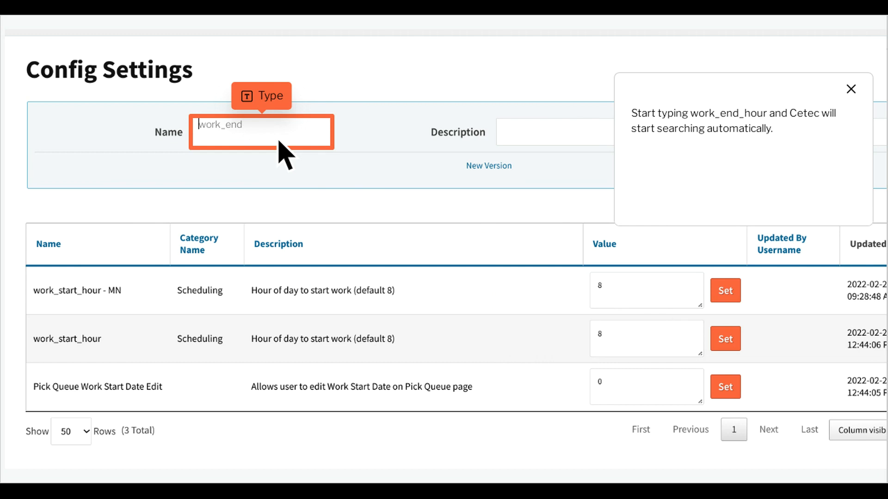
{"action": "type", "text": "work_end"}
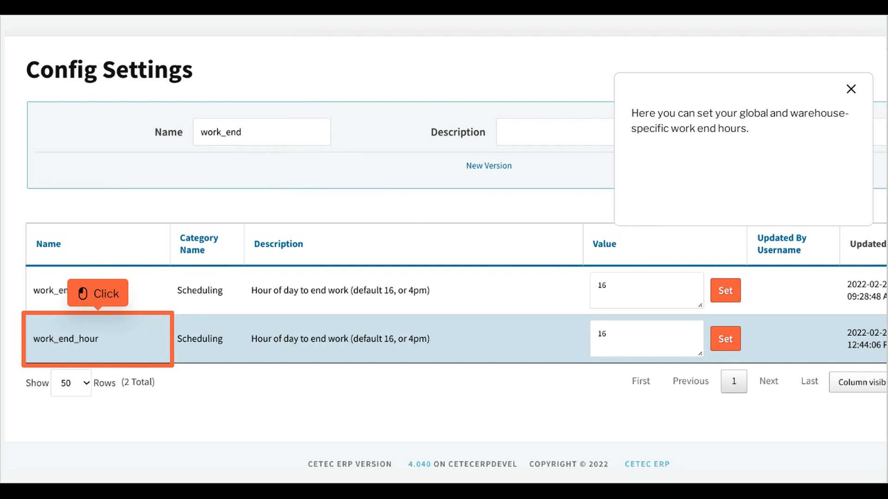
{"action": "left_click", "coordinate": [119, 359]}
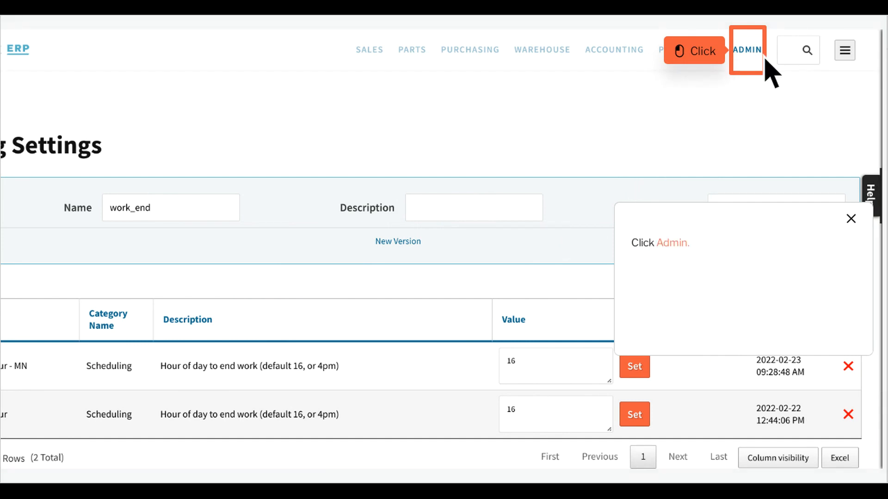
Go to the admin Data Maintenance page, search for ordline and open the OrdlineStatus data type
{"action": "left_click", "coordinate": [764, 60]}
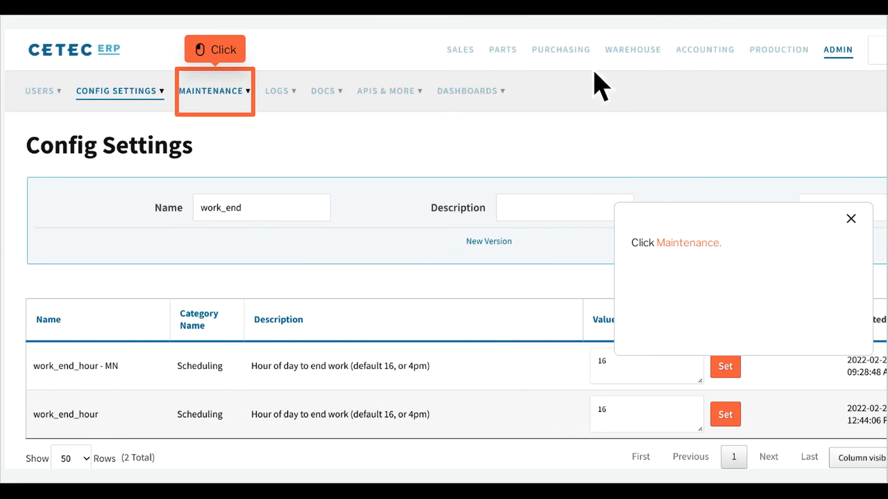
{"action": "left_click", "coordinate": [232, 102]}
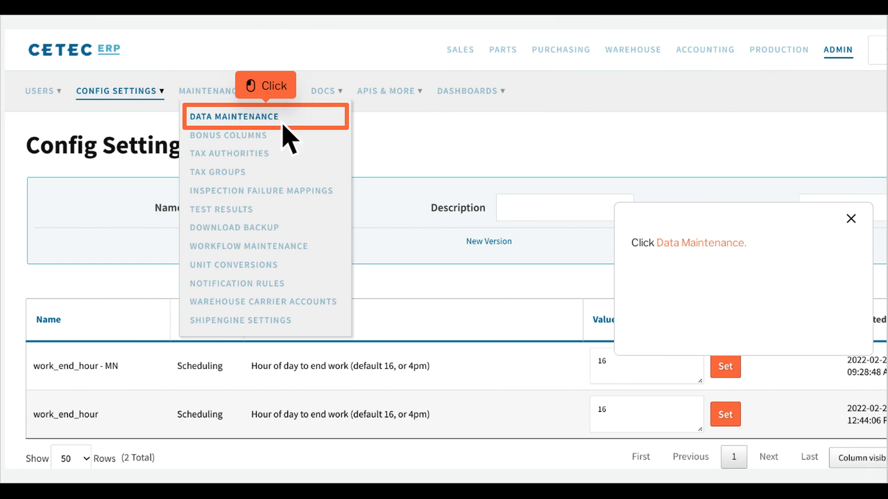
{"action": "left_click", "coordinate": [259, 116]}
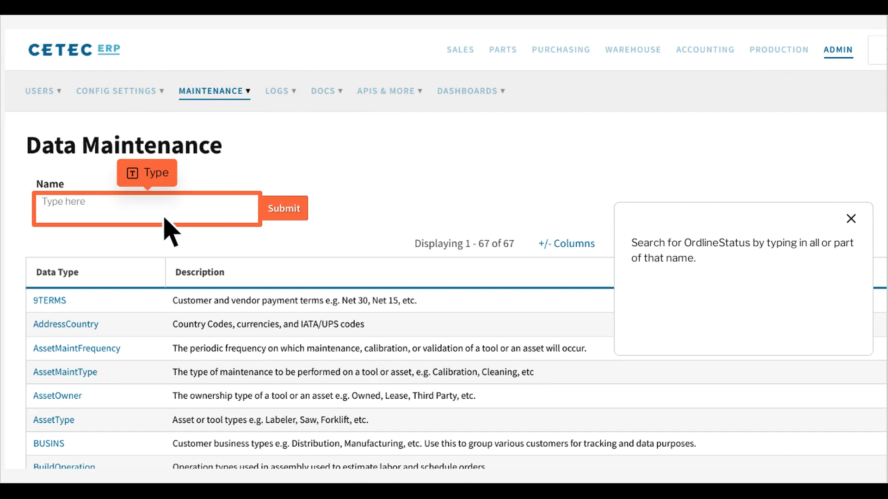
{"action": "type", "text": "something"}
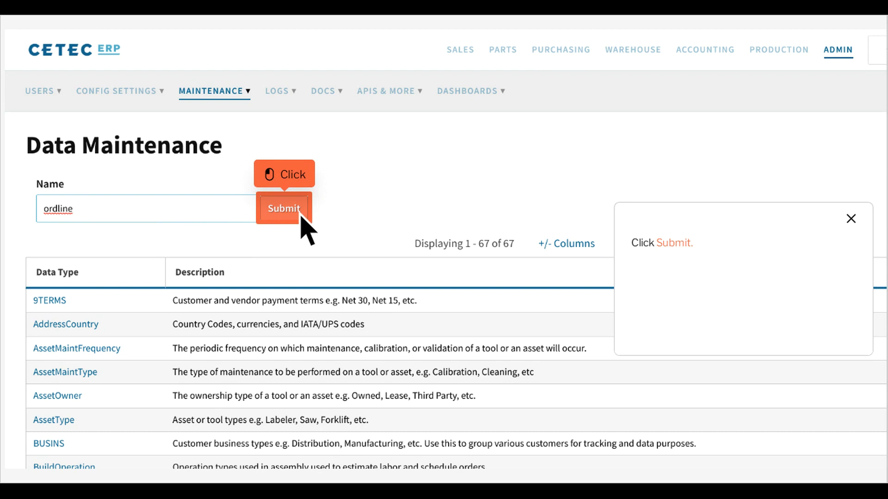
{"action": "left_click", "coordinate": [283, 209]}
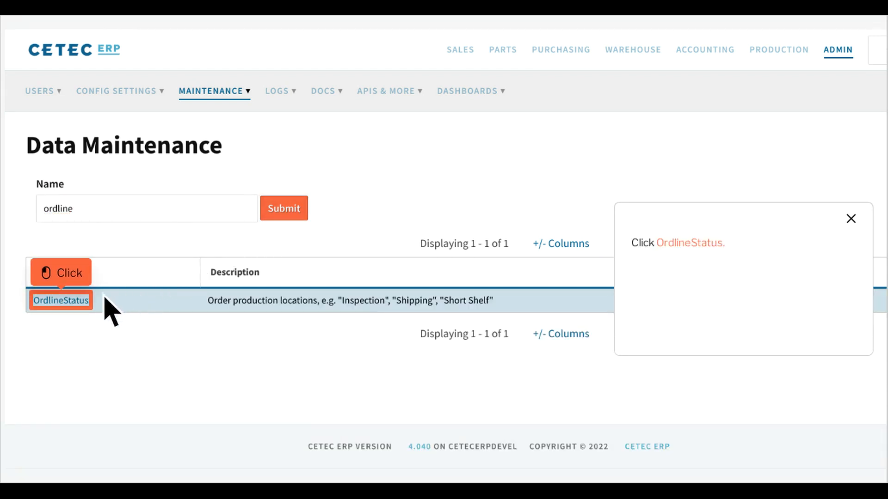
{"action": "left_click", "coordinate": [78, 309]}
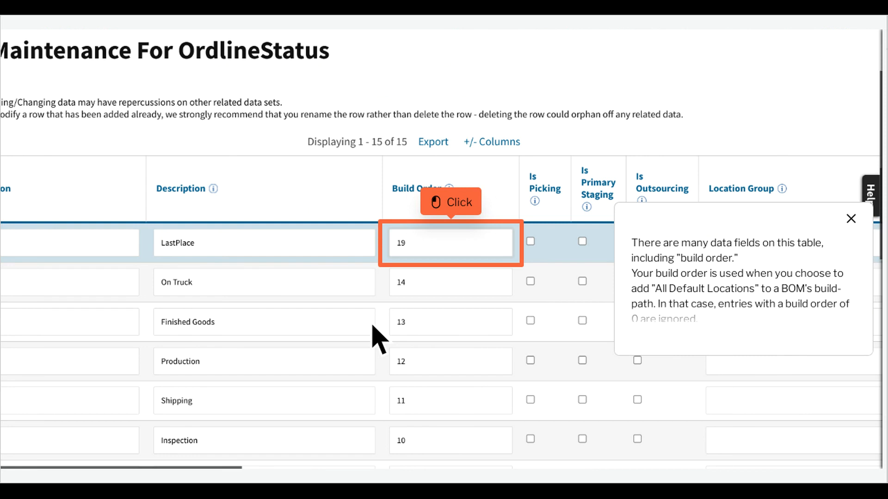
Add a new record to the OrdlineStatus table with the description Sorting and a build order of 14
{"action": "left_click", "coordinate": [468, 254]}
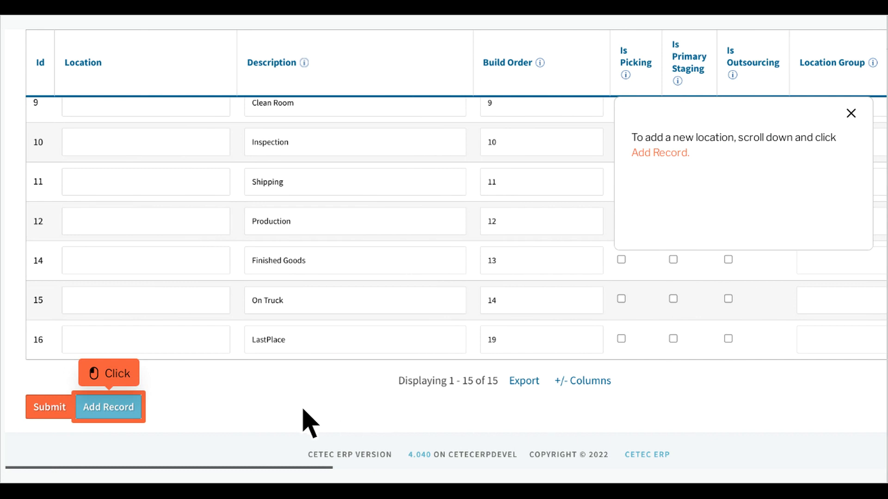
{"action": "left_click", "coordinate": [126, 414]}
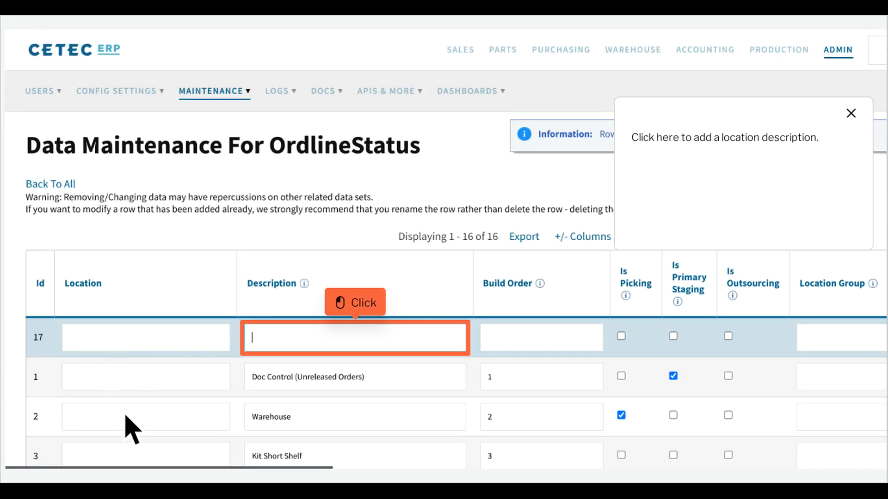
{"action": "left_click", "coordinate": [372, 348]}
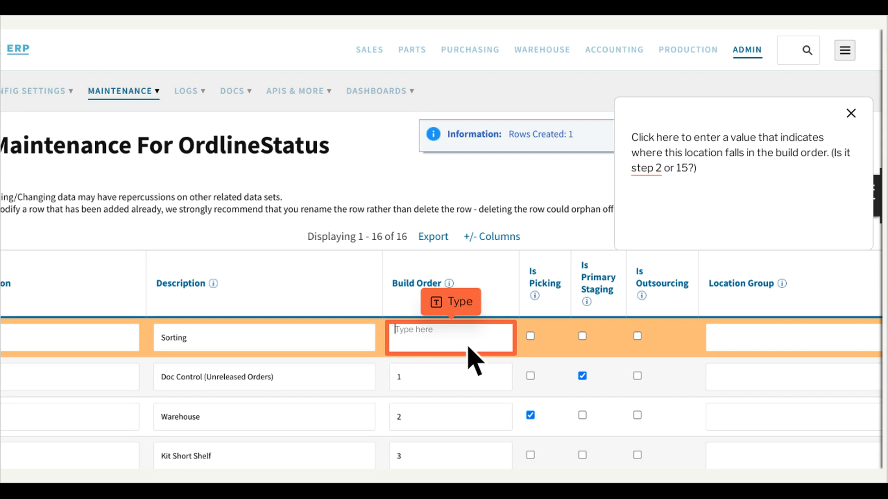
{"action": "type", "text": "something"}
{"action": "key", "text": "Return"}
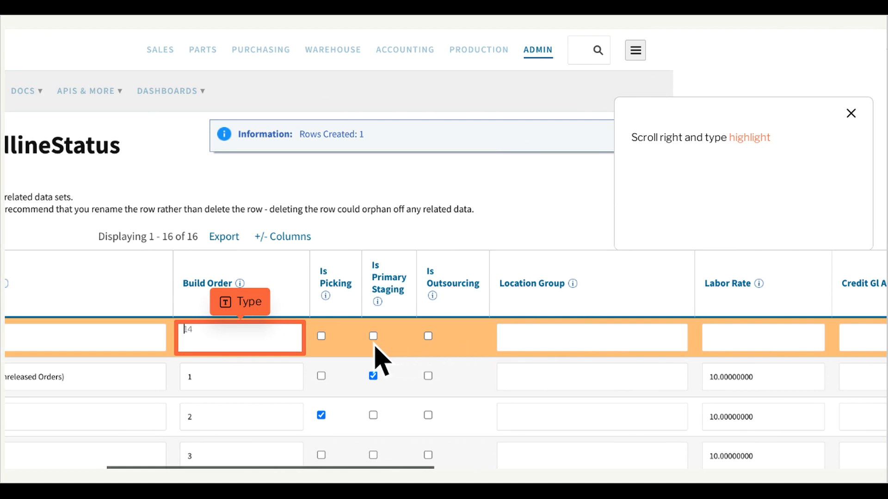
{"action": "type", "text": "14"}
{"action": "key", "text": "Return"}
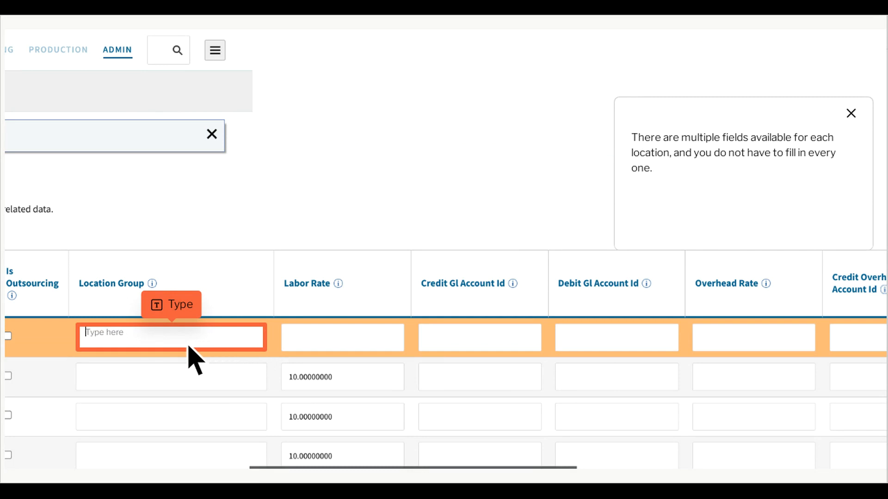
Set the labor rate of the new Sorting location to 10
{"action": "type", "text": "something"}
{"action": "key", "text": "Return"}
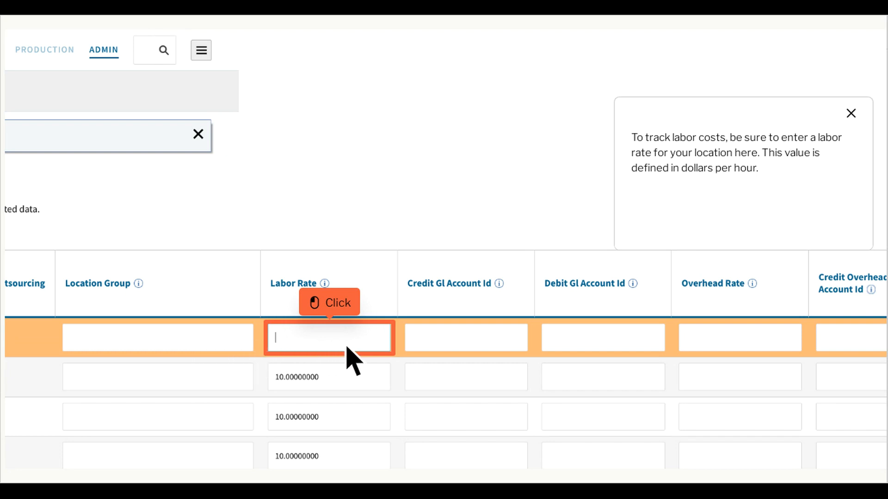
{"action": "type", "text": "10"}
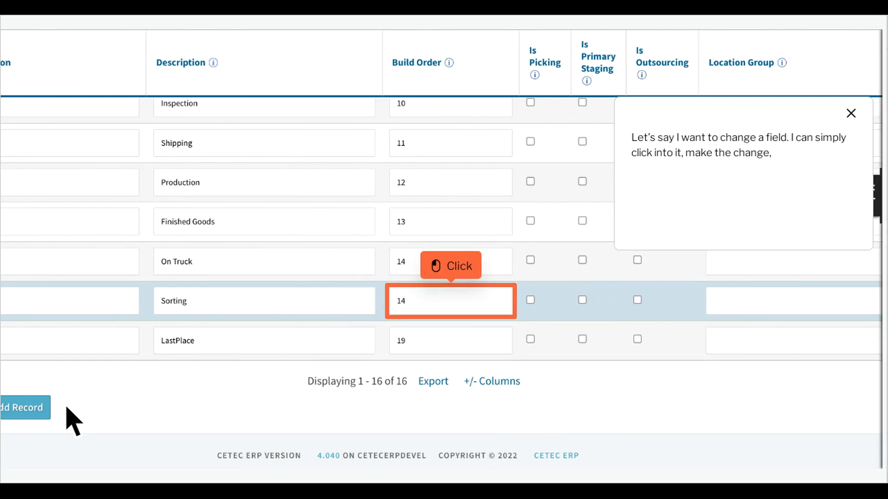
Change the Sorting location's build order to 15 and submit the table
{"action": "left_click", "coordinate": [468, 311]}
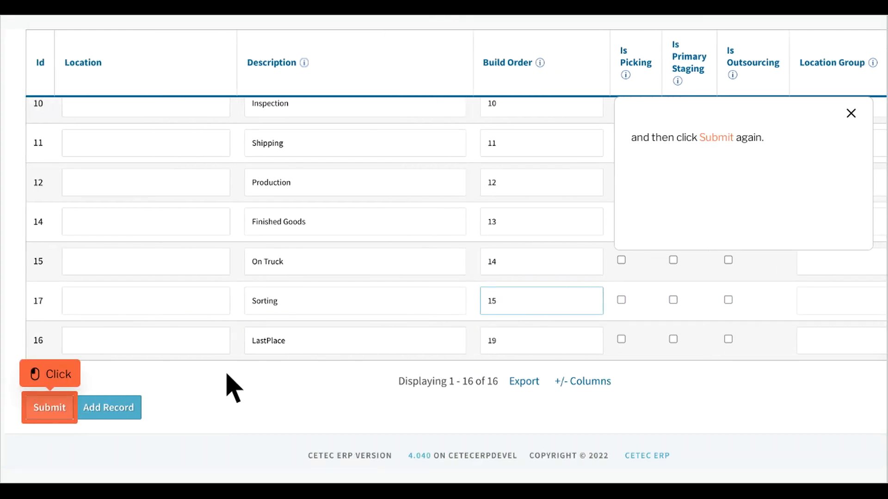
{"action": "left_click", "coordinate": [49, 407]}
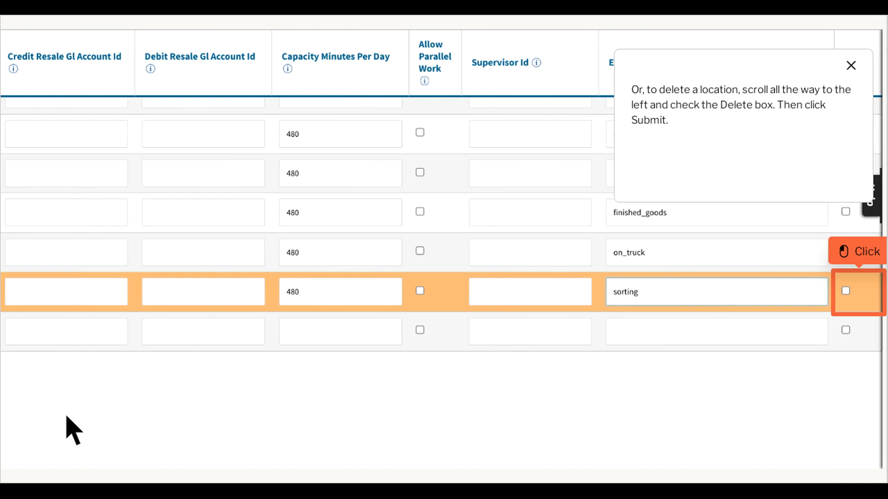
Set the Sorting location's capacity minutes per day to 480
{"action": "left_click", "coordinate": [876, 300]}
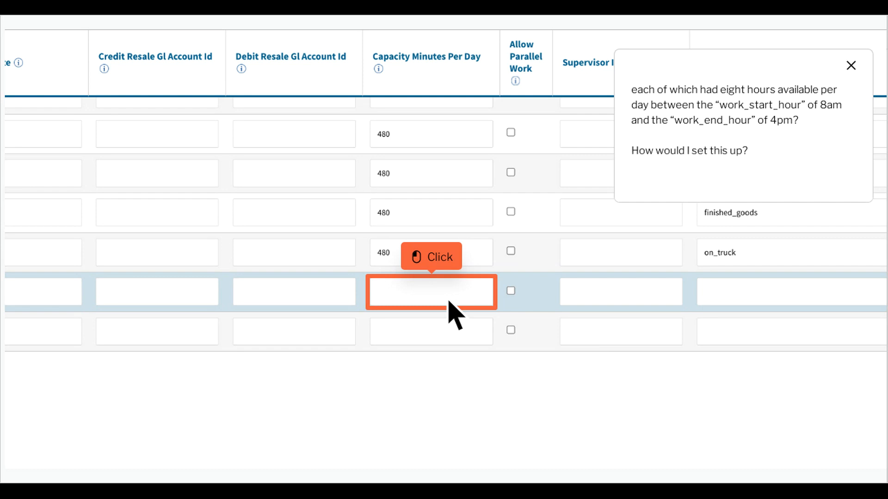
{"action": "left_click", "coordinate": [448, 301]}
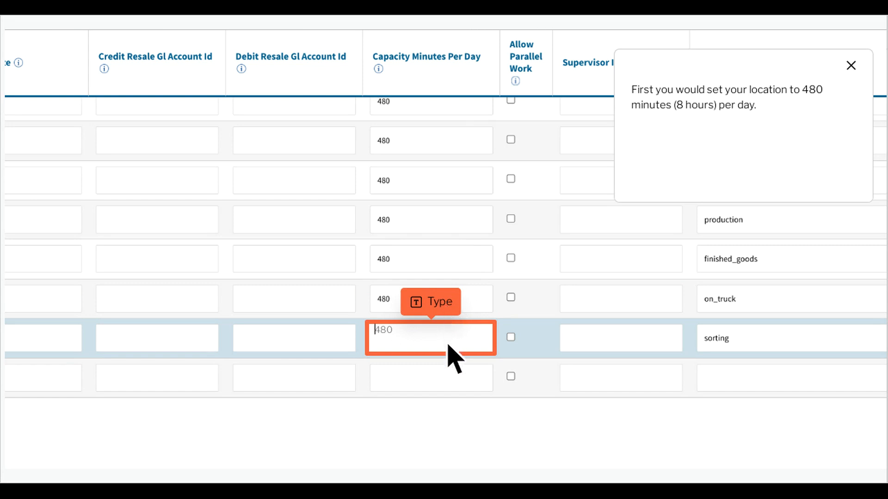
{"action": "type", "text": "480"}
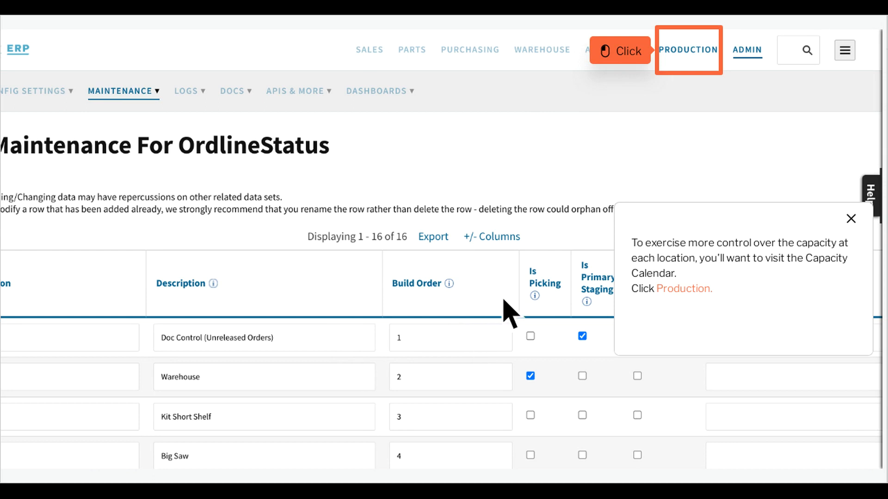
Open the production scheduling Set Capacity calendar and bring up the capacity editor for April 1, 2022
{"action": "left_click", "coordinate": [706, 61]}
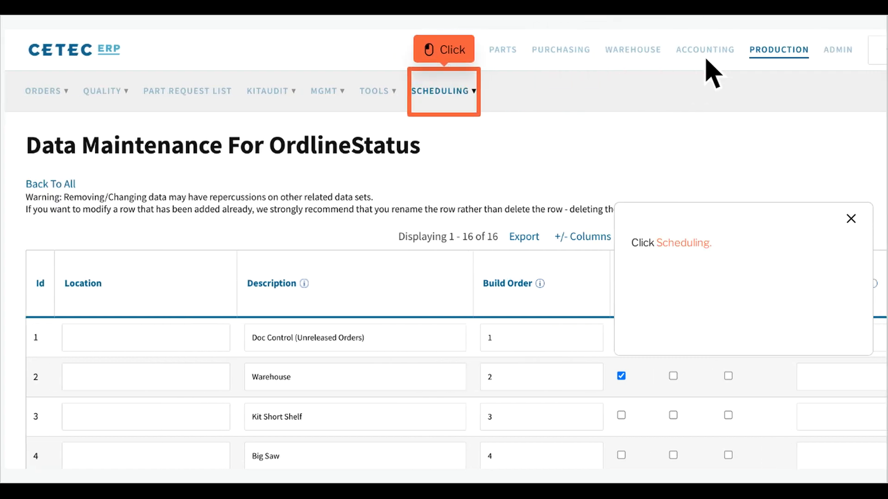
{"action": "left_click", "coordinate": [462, 102]}
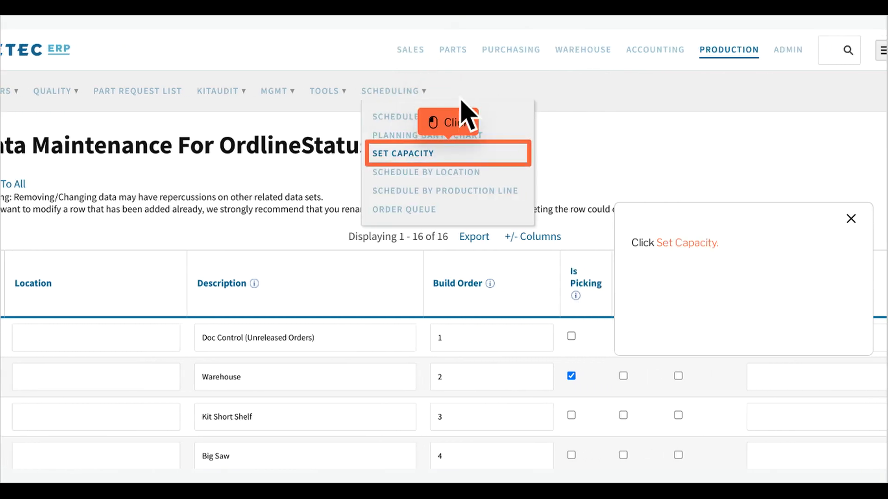
{"action": "left_click", "coordinate": [465, 161]}
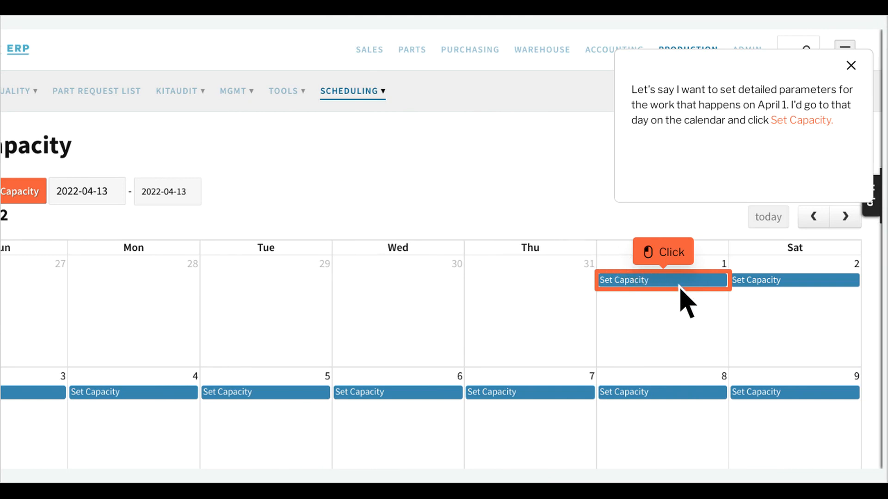
{"action": "left_click", "coordinate": [679, 287]}
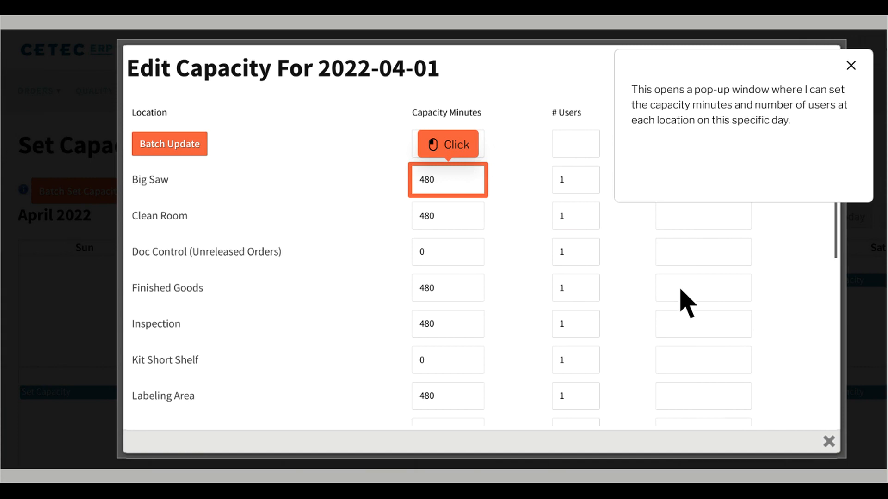
Set Big Saw's capacity for April 1, 2022 to 240 minutes with 3 users and save the update
{"action": "left_click", "coordinate": [465, 190]}
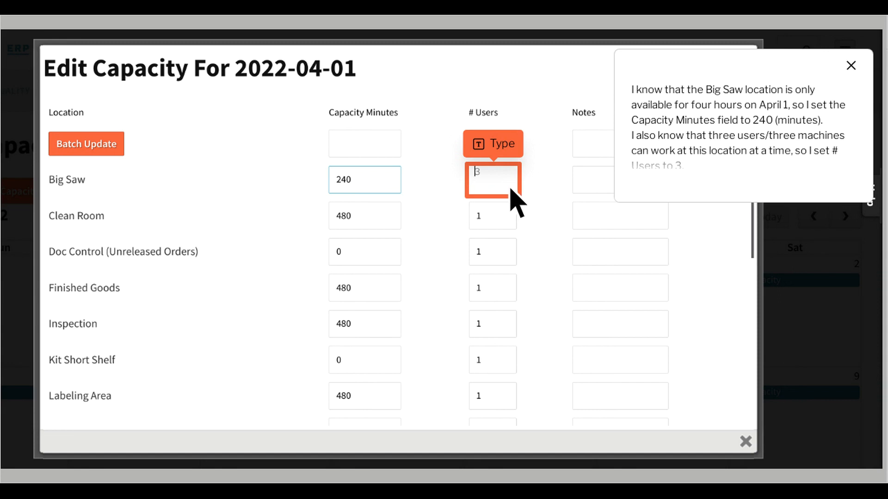
{"action": "type", "text": "3"}
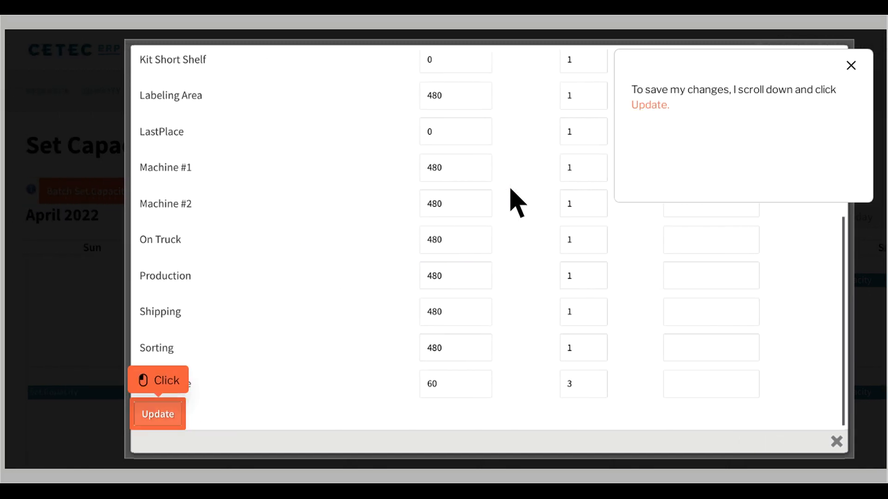
{"action": "left_click", "coordinate": [174, 422]}
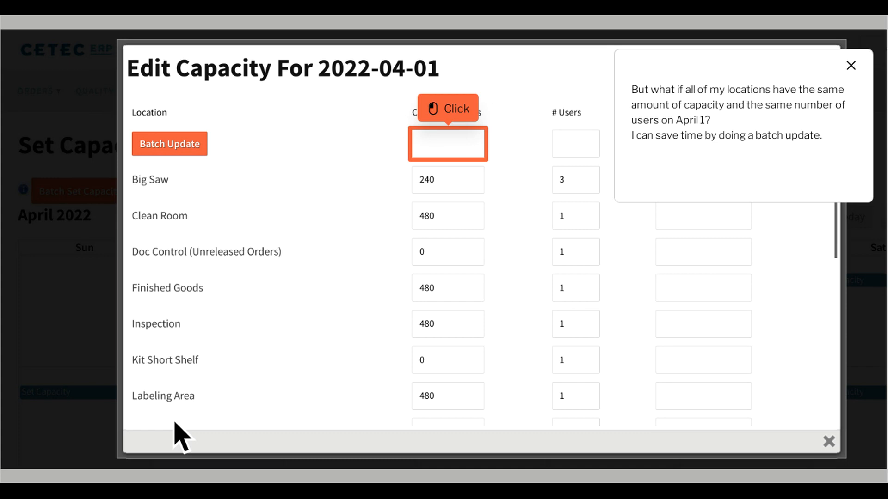
Batch update all locations for April 1, 2022 to 480 capacity minutes and 1 user, and close the capacity editor
{"action": "left_click", "coordinate": [465, 154]}
{"action": "type", "text": "480"}
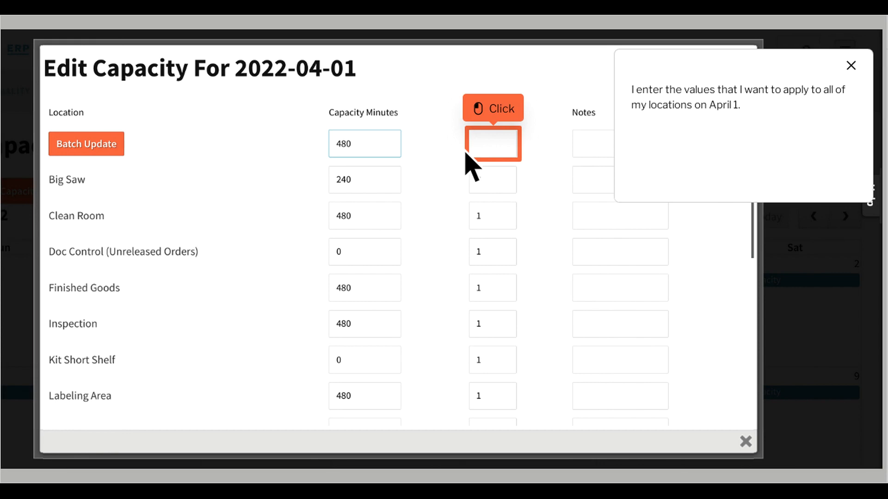
{"action": "left_click", "coordinate": [510, 154]}
{"action": "type", "text": "1"}
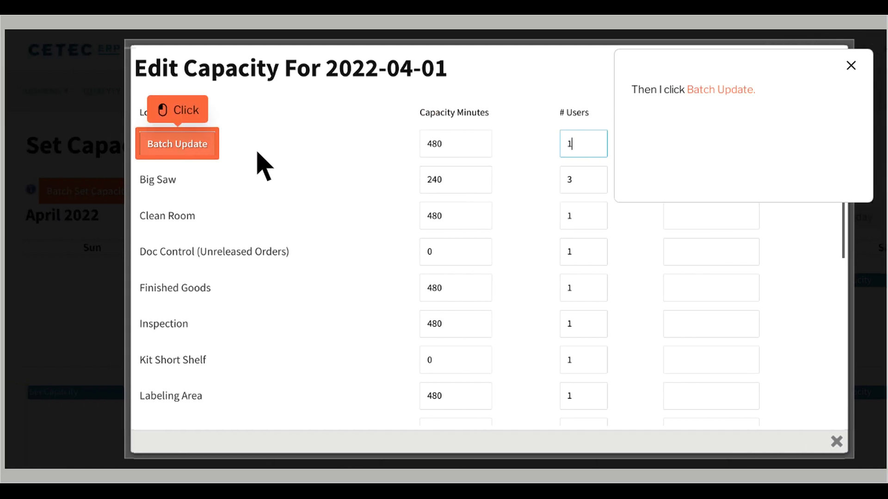
{"action": "left_click", "coordinate": [194, 153]}
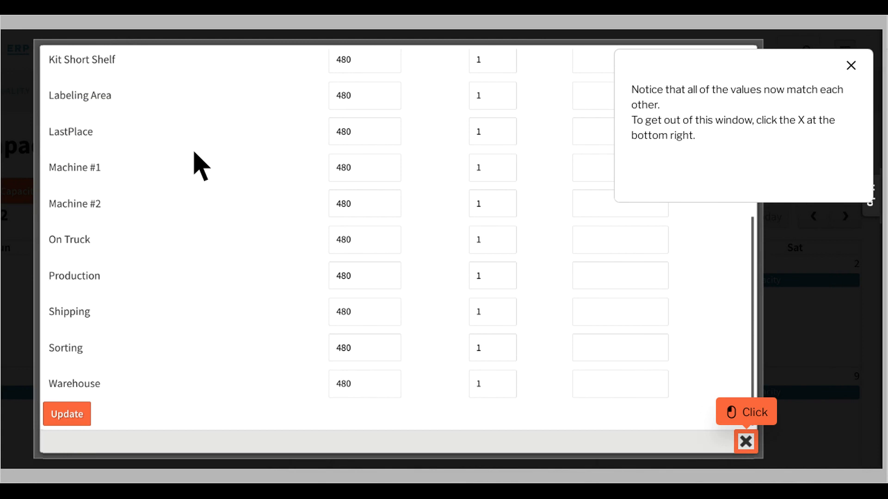
{"action": "left_click", "coordinate": [751, 443]}
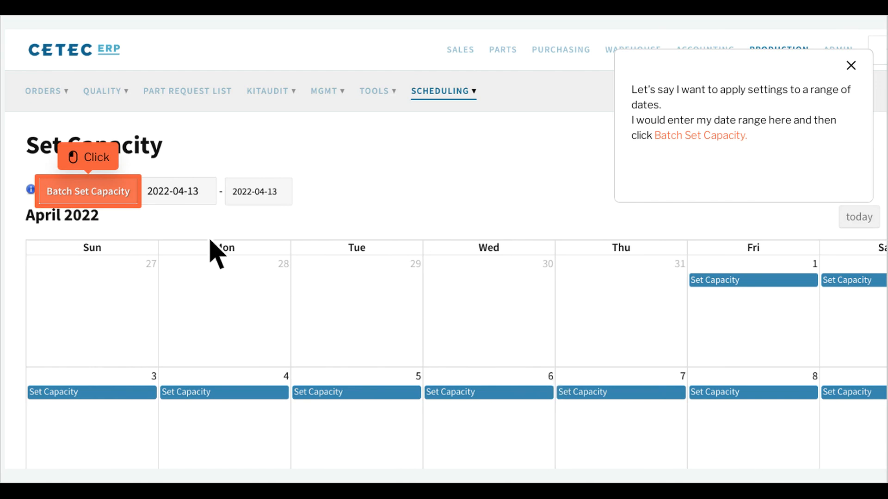
View the batch capacity editor for the date range 2022-04-13 to 2022-04-13 and close it without making changes
{"action": "left_click", "coordinate": [106, 198]}
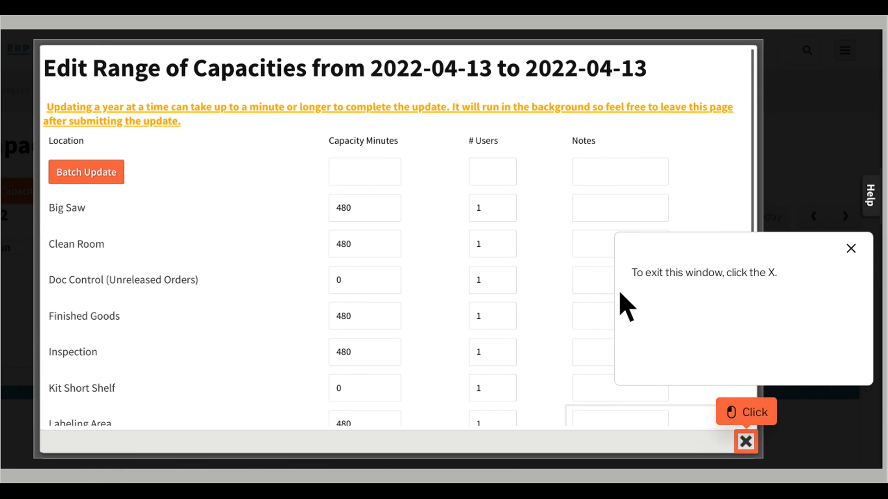
{"action": "left_click", "coordinate": [746, 441]}
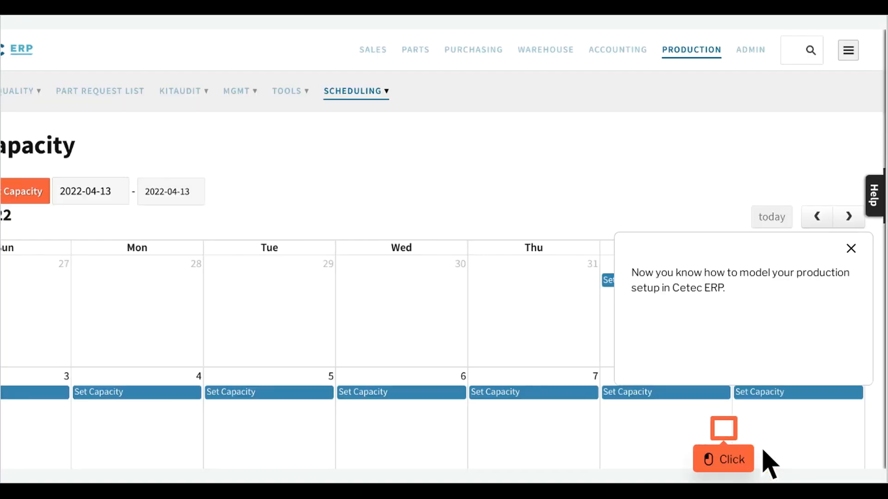